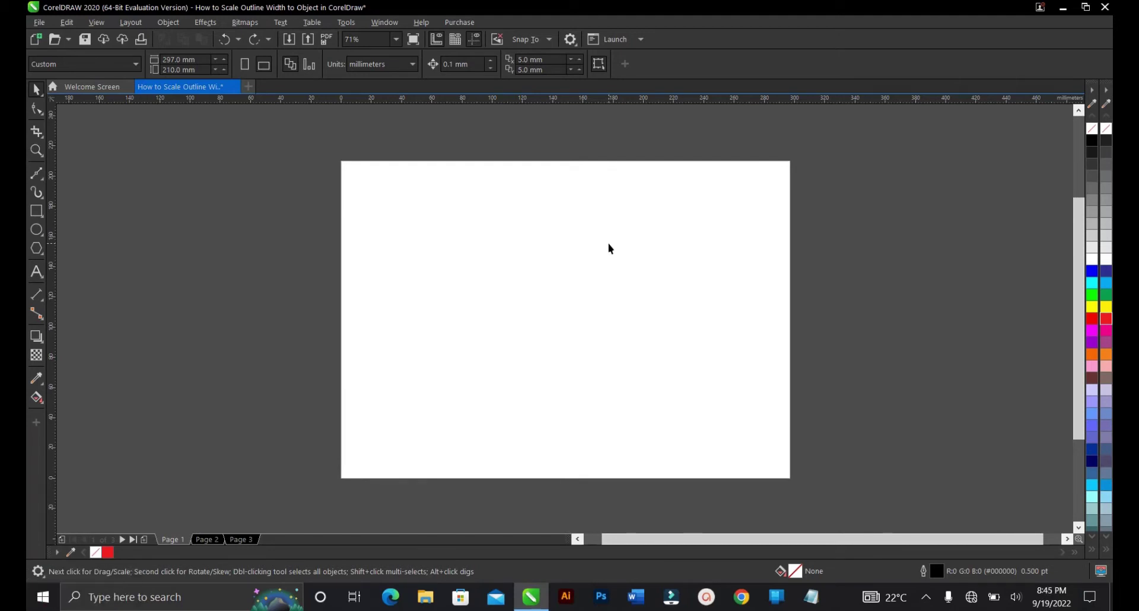
left_click(208, 540)
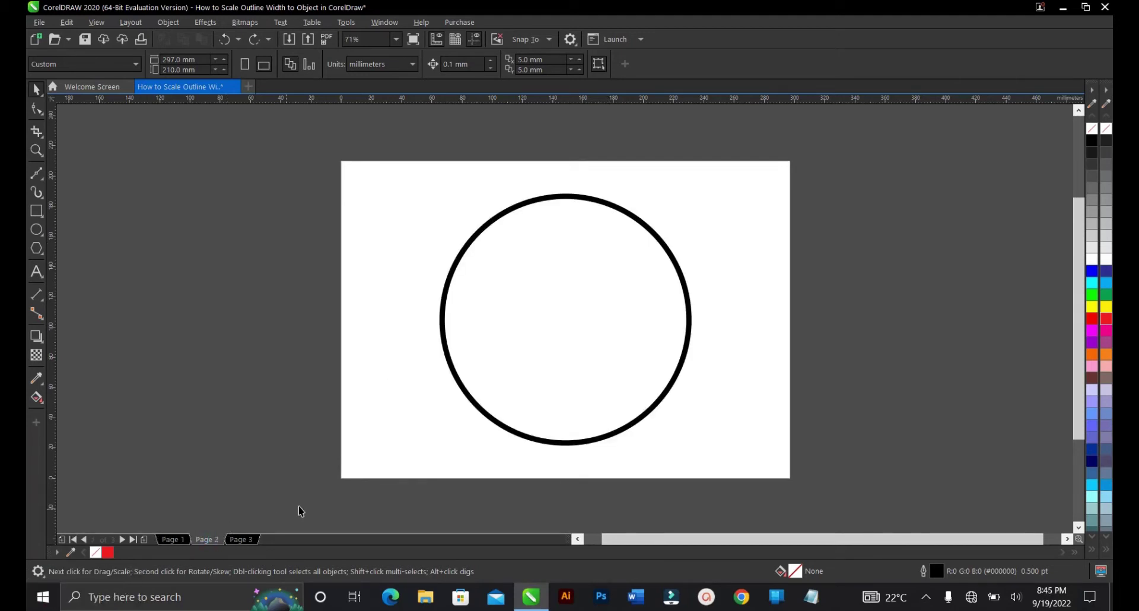
left_click(559, 239)
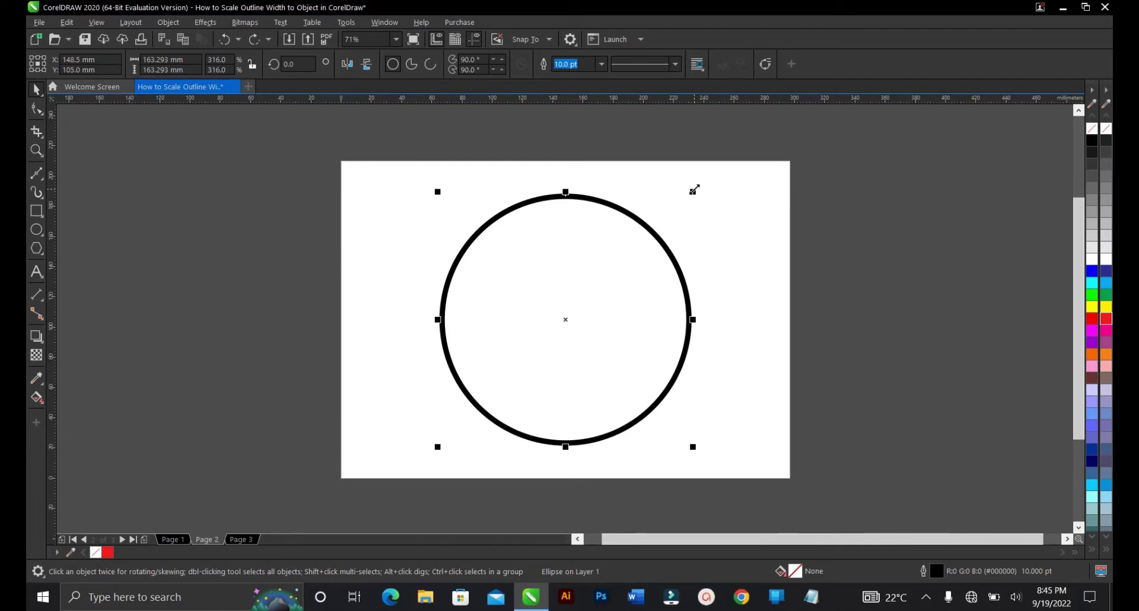
scroll(596, 198, "up", 2)
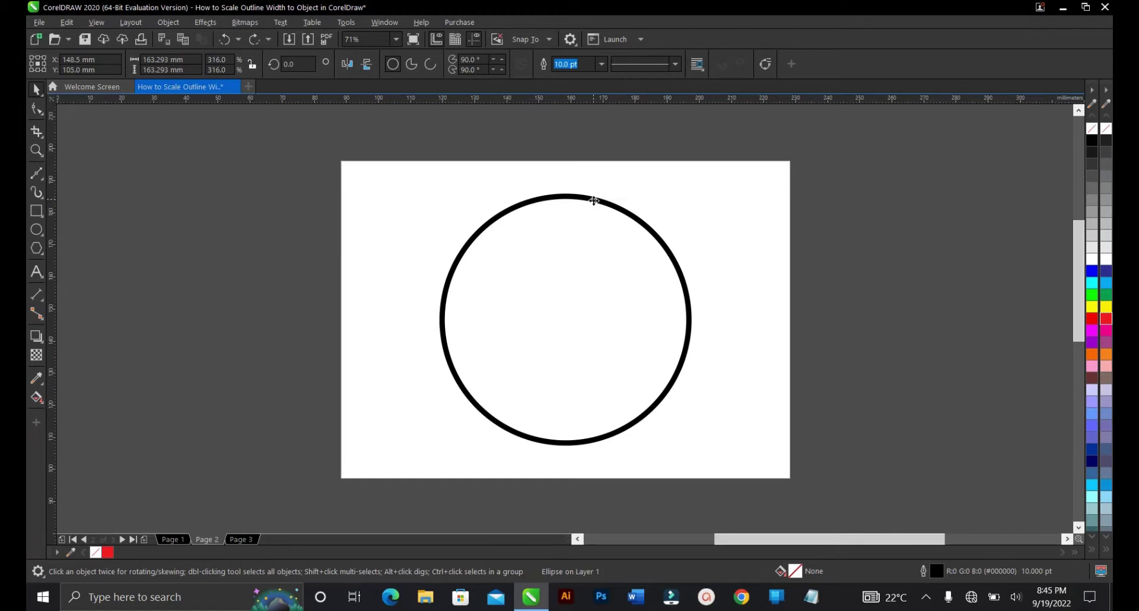
scroll(594, 199, "up", 1)
scroll(594, 199, "down", 3)
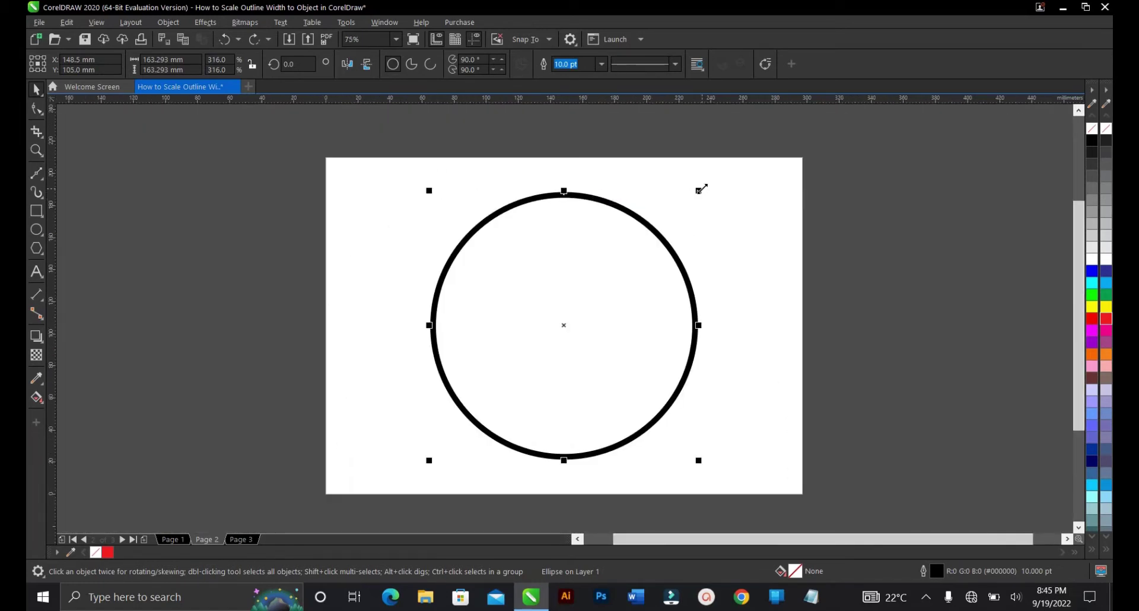
left_click_drag(706, 188, 613, 308)
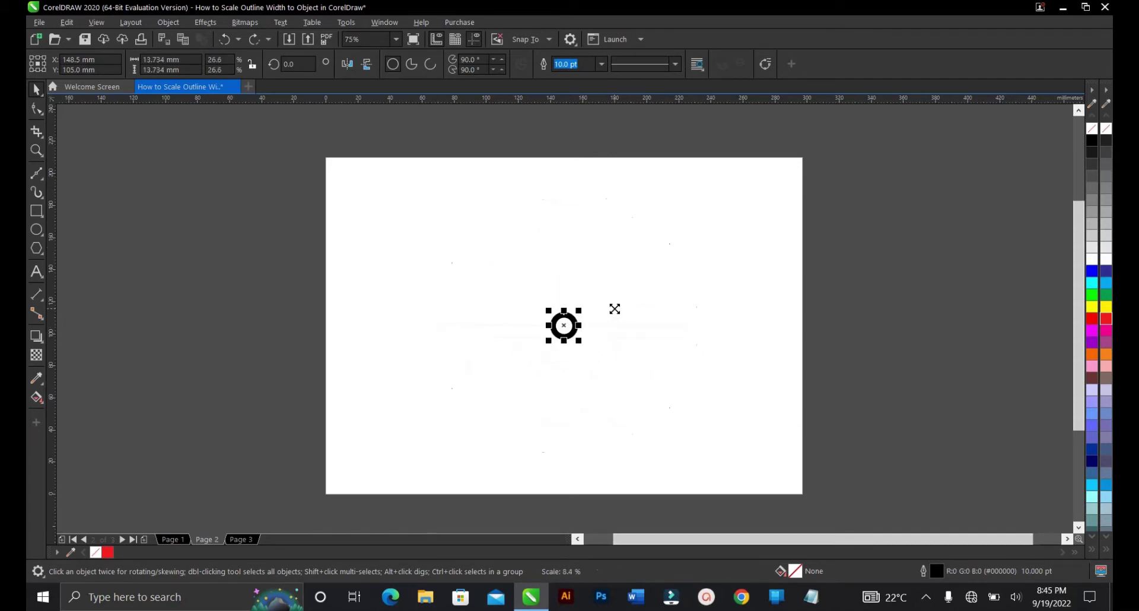
scroll(593, 322, "up", 2)
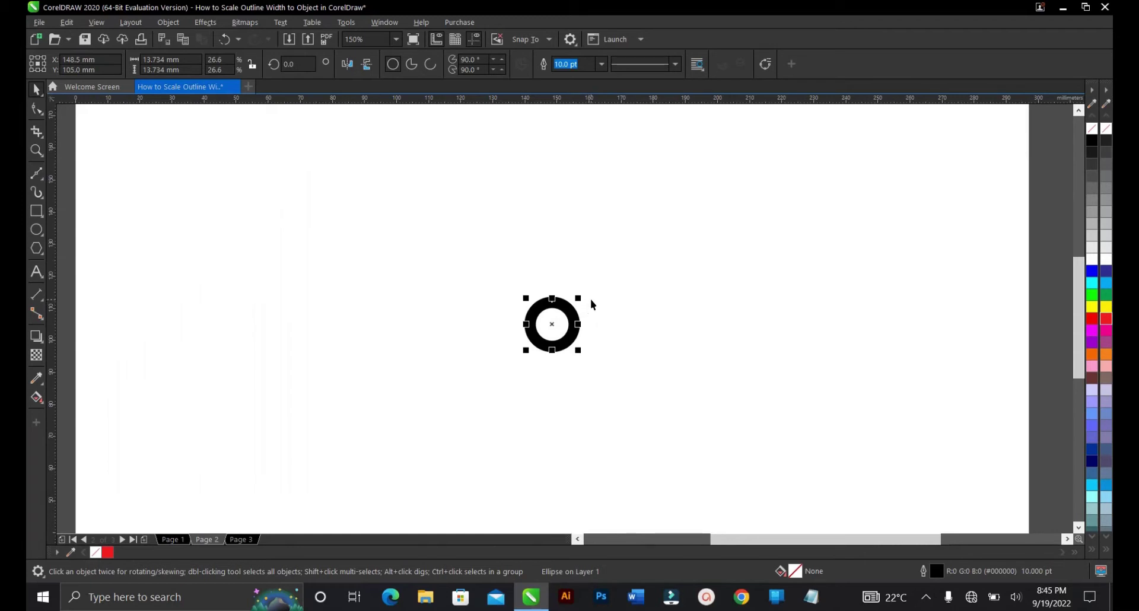
key("ctrl+z")
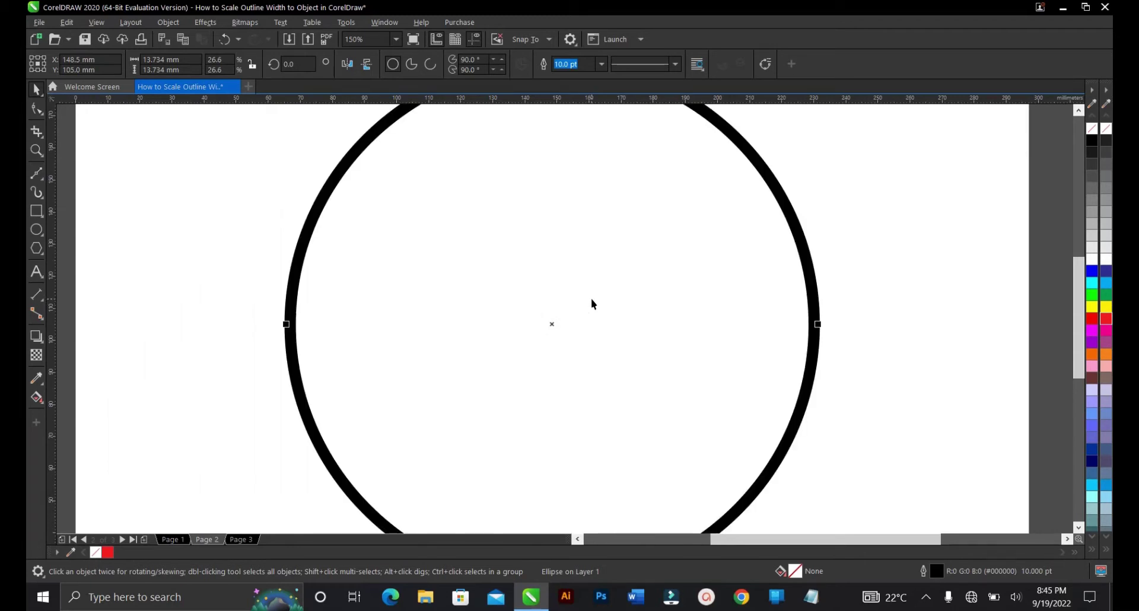
scroll(592, 297, "down", 2)
scroll(585, 189, "up", 2)
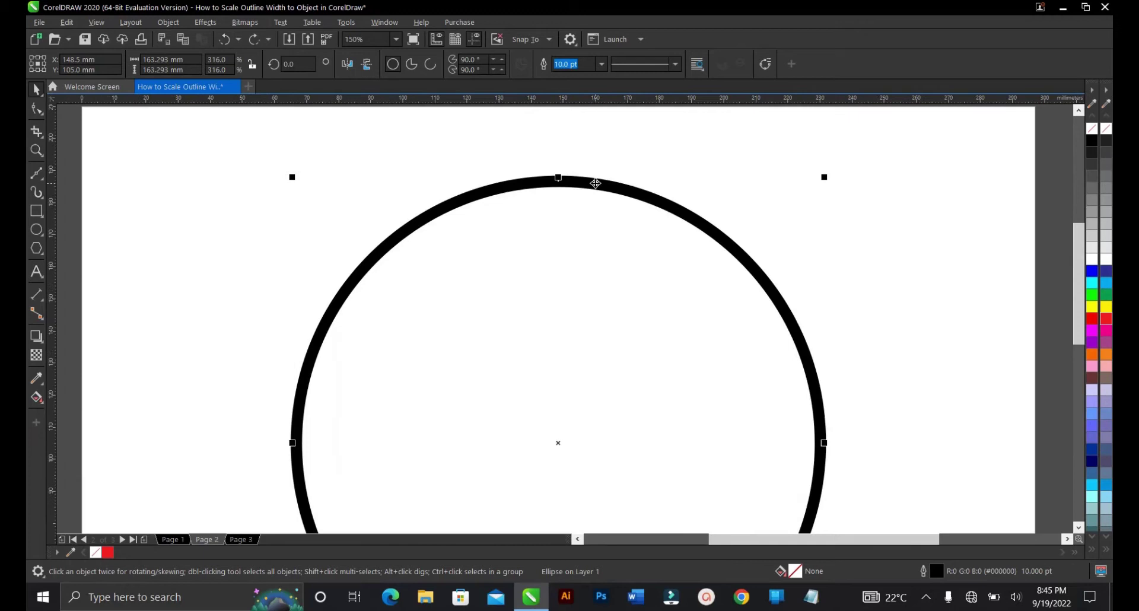
scroll(596, 183, "down", 2)
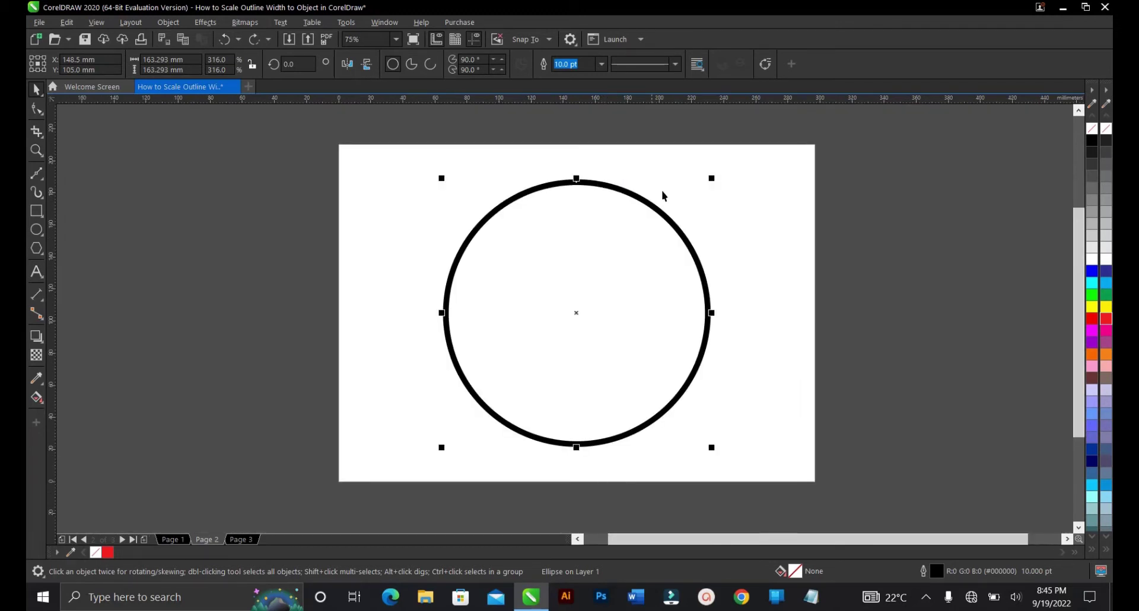
left_click_drag(404, 168, 777, 466)
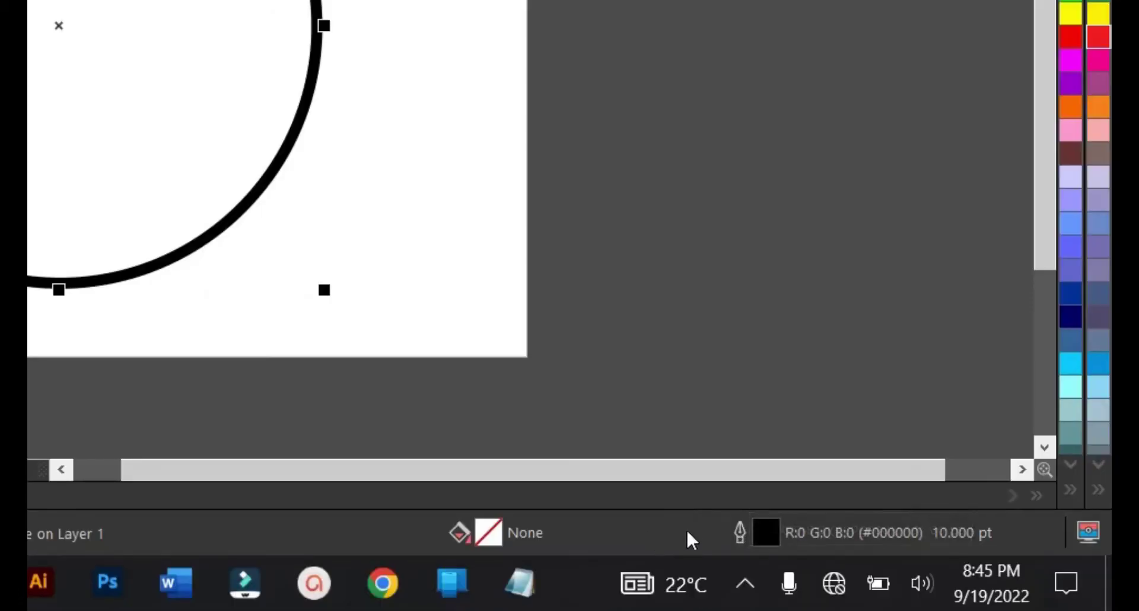
- In the circle's Outline Pen settings, enable Behind fill, Scale with object and Overprint outline
double_click(739, 535)
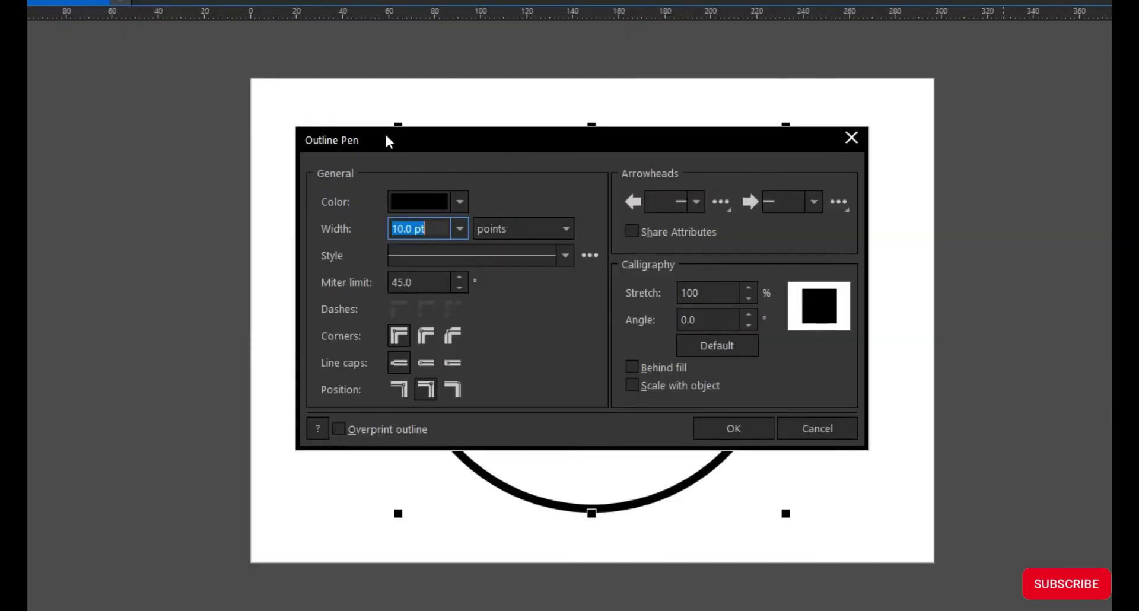
left_click(633, 368)
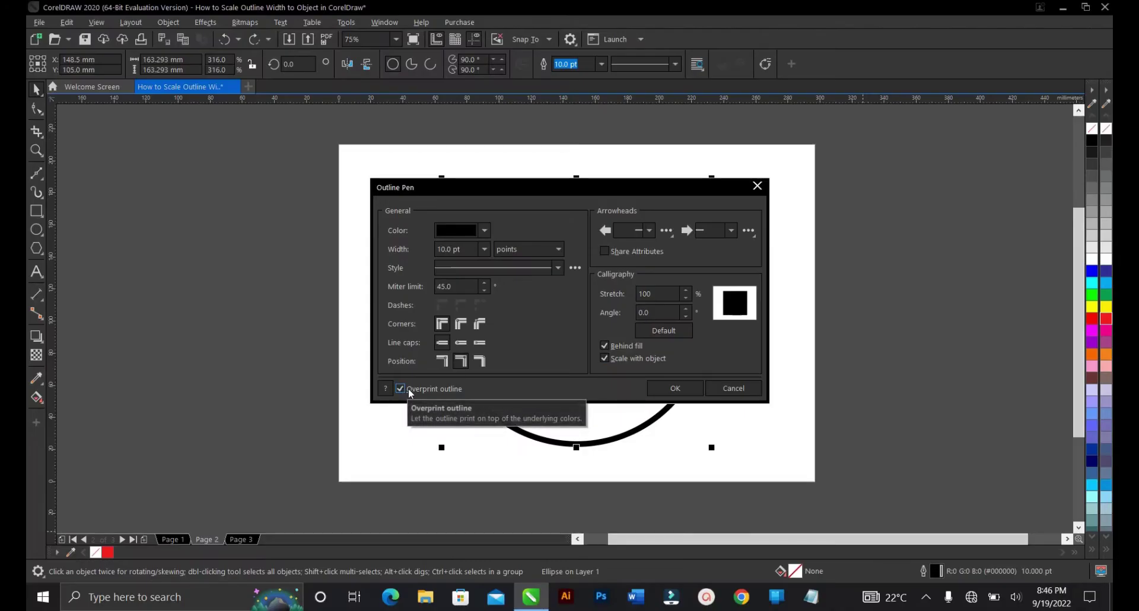
left_click(339, 429)
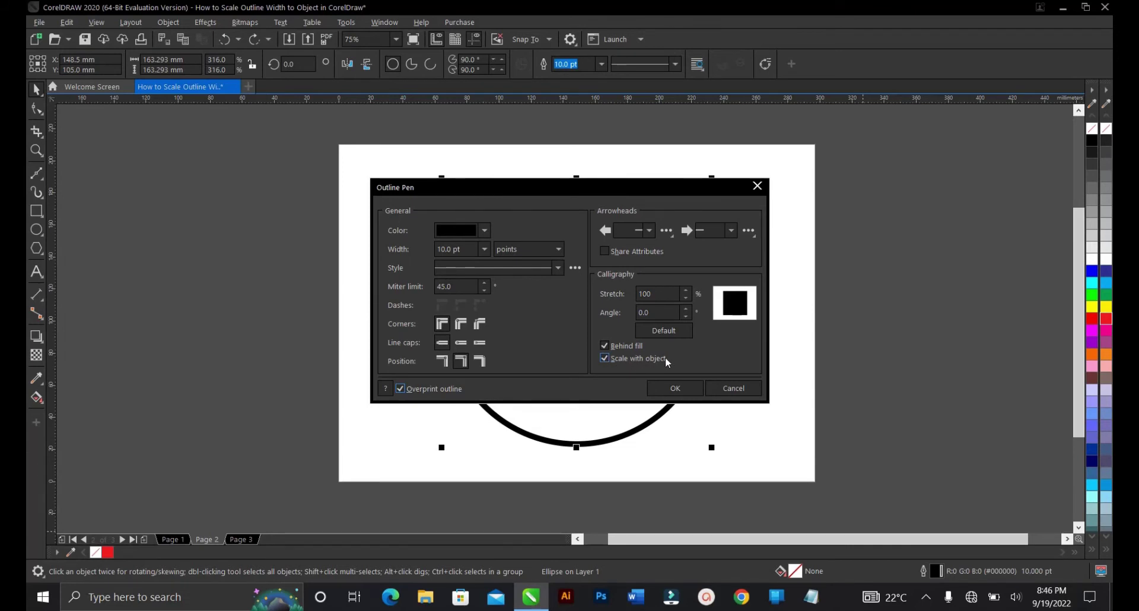
- Apply the new outline settings, select the circle and shrink it to a small size
left_click(675, 389)
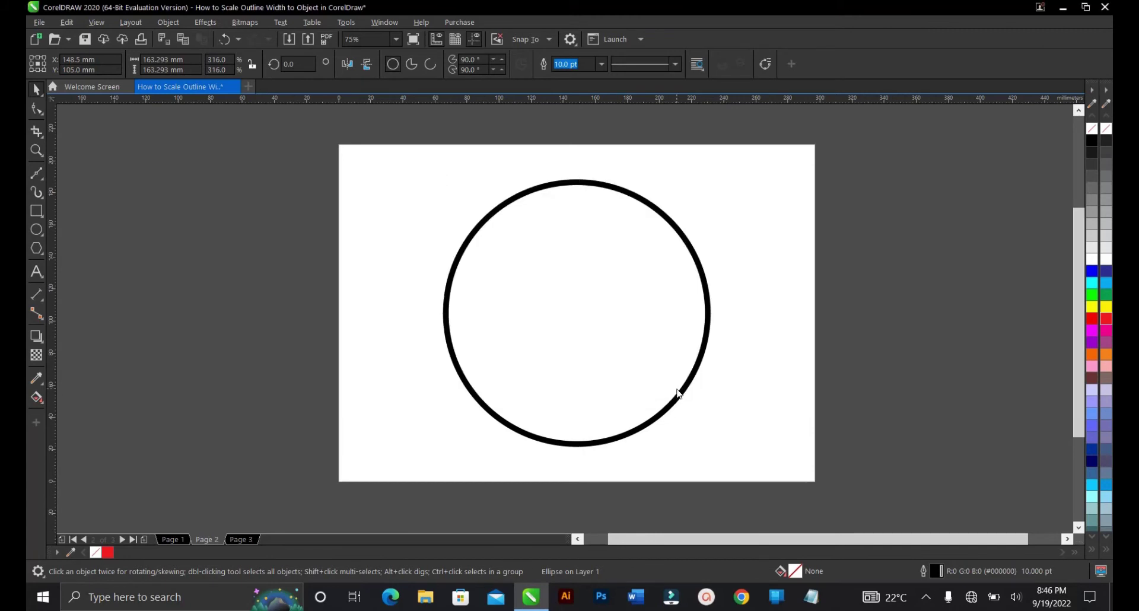
left_click(709, 295)
left_click_drag(712, 177, 630, 292)
scroll(582, 309, "up", 6)
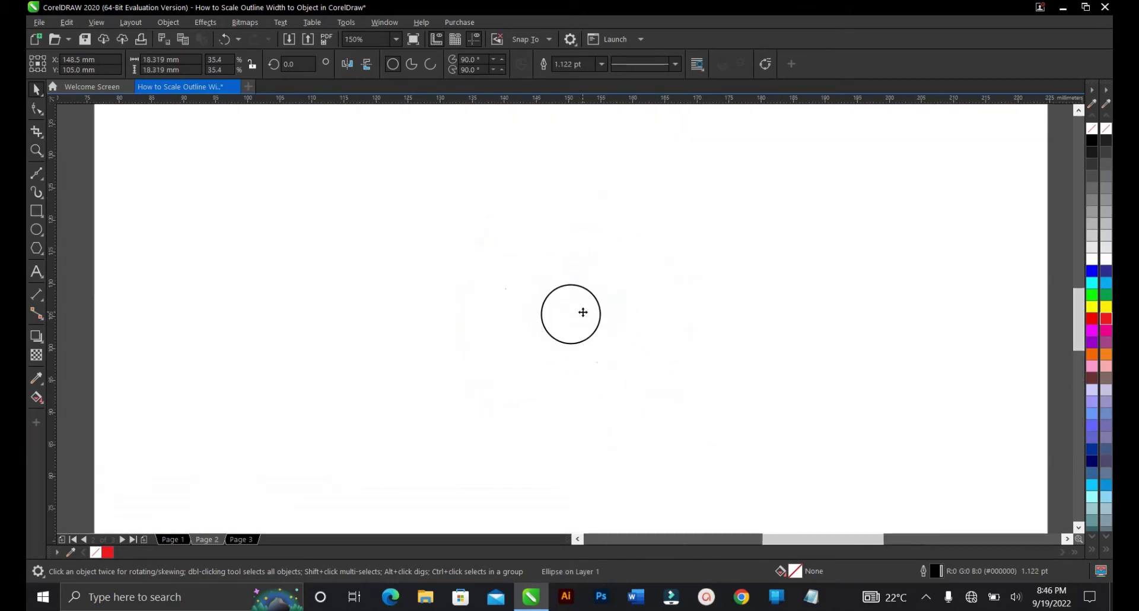
scroll(495, 277, "down", 8)
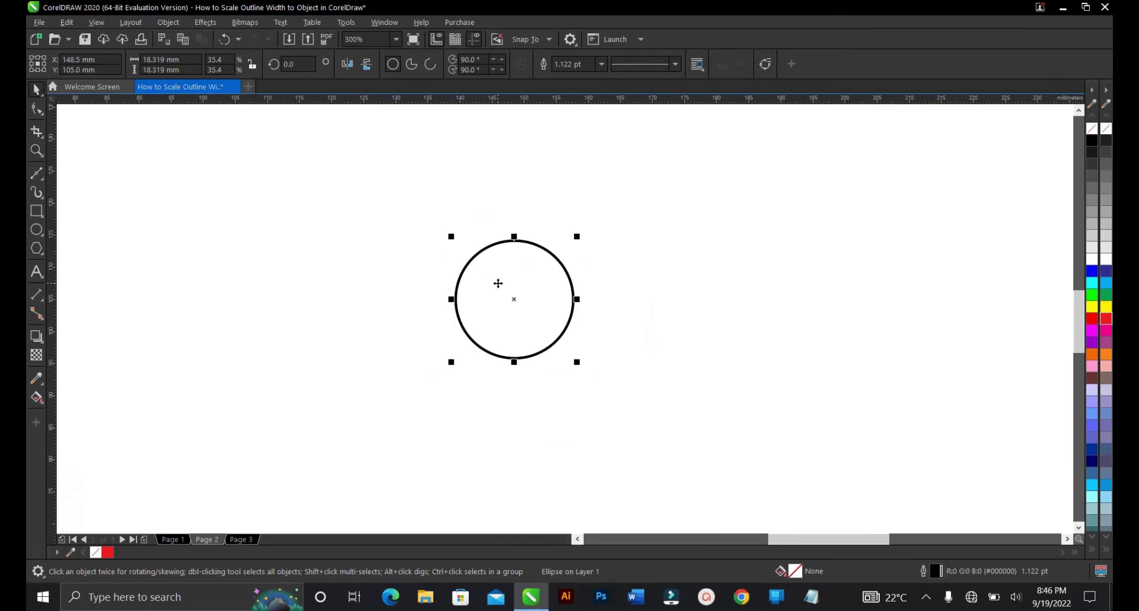
scroll(538, 305, "up", 2)
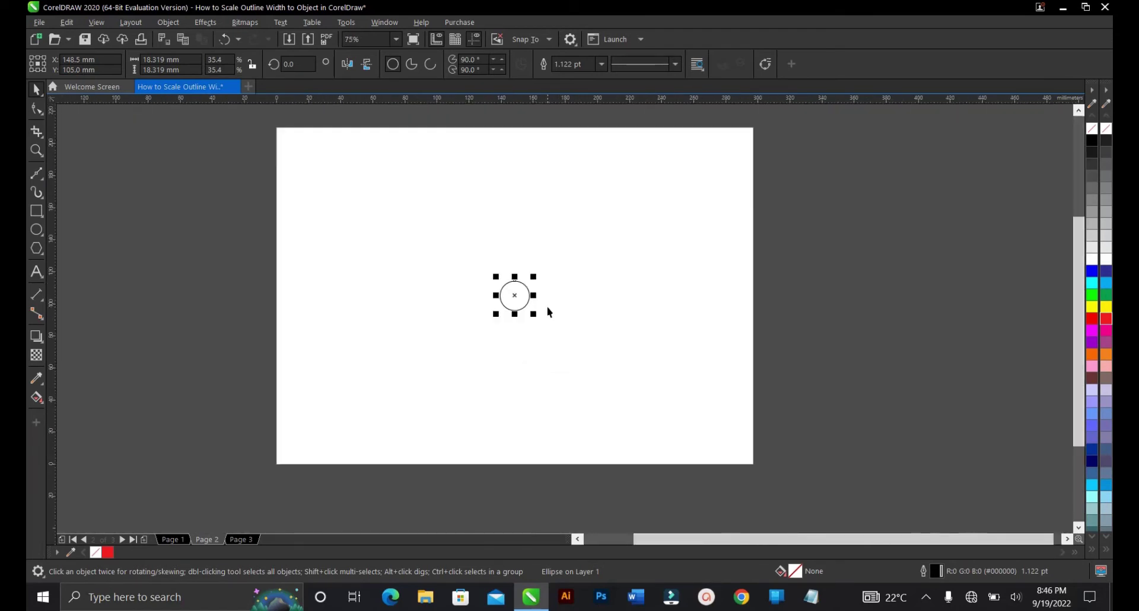
- Enlarge the circle, then resize it to 25.778 mm so its outline reads 1.579 pt
left_click_drag(534, 314, 591, 332)
scroll(519, 299, "up", 4)
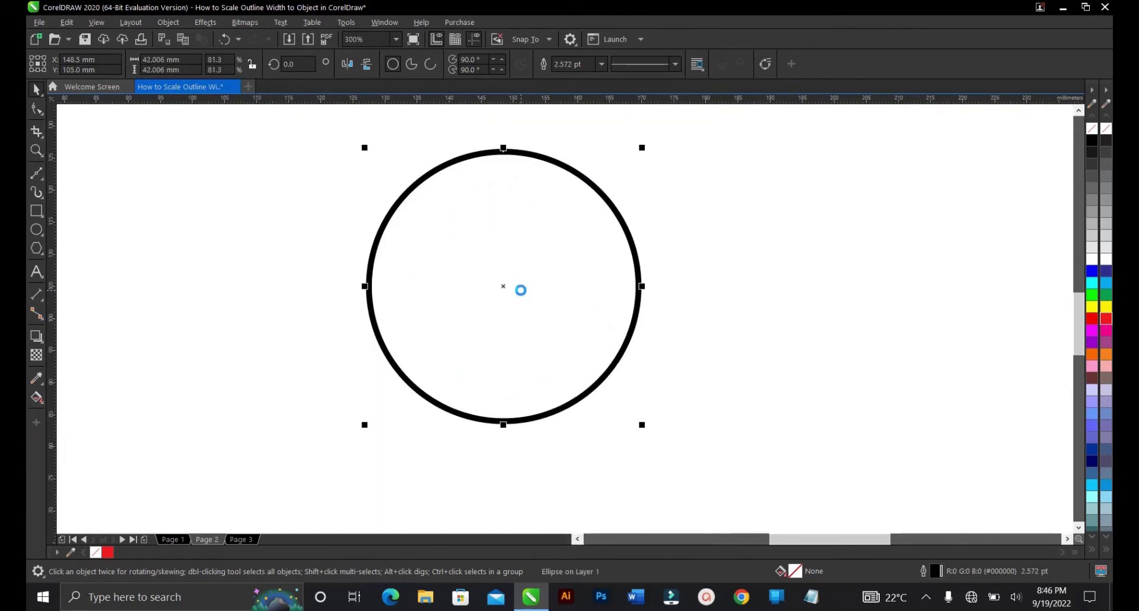
scroll(535, 318, "down", 2)
scroll(535, 318, "down", 2)
mouse_move(567, 348)
left_mouse_down()
mouse_move(661, 446)
mouse_move(563, 334)
left_mouse_up()
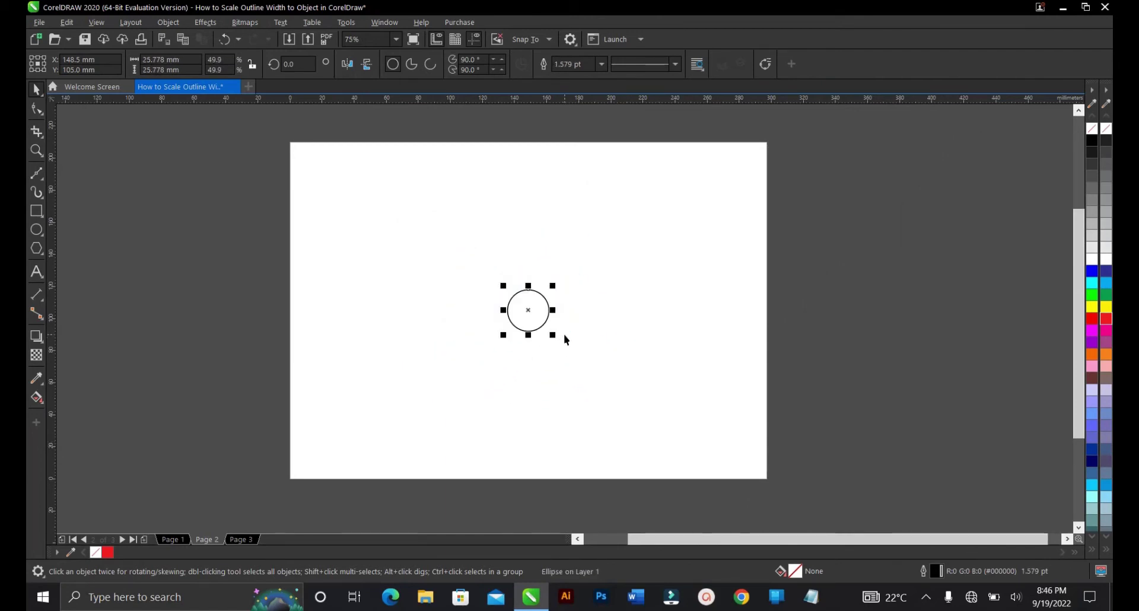
scroll(514, 310, "up", 1)
scroll(511, 326, "down", 1)
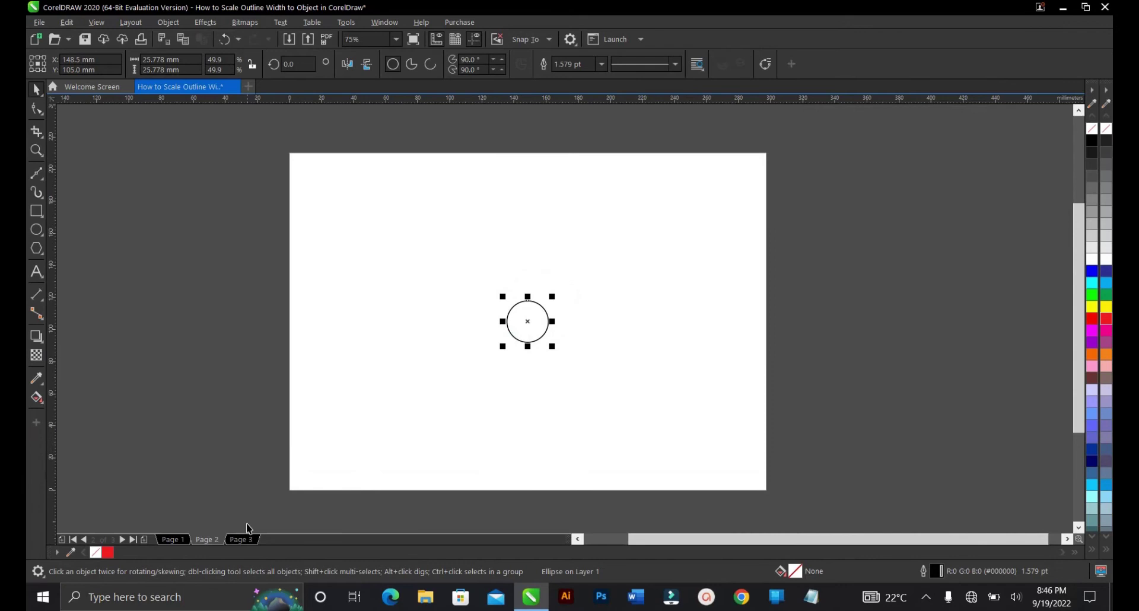
left_click(248, 540)
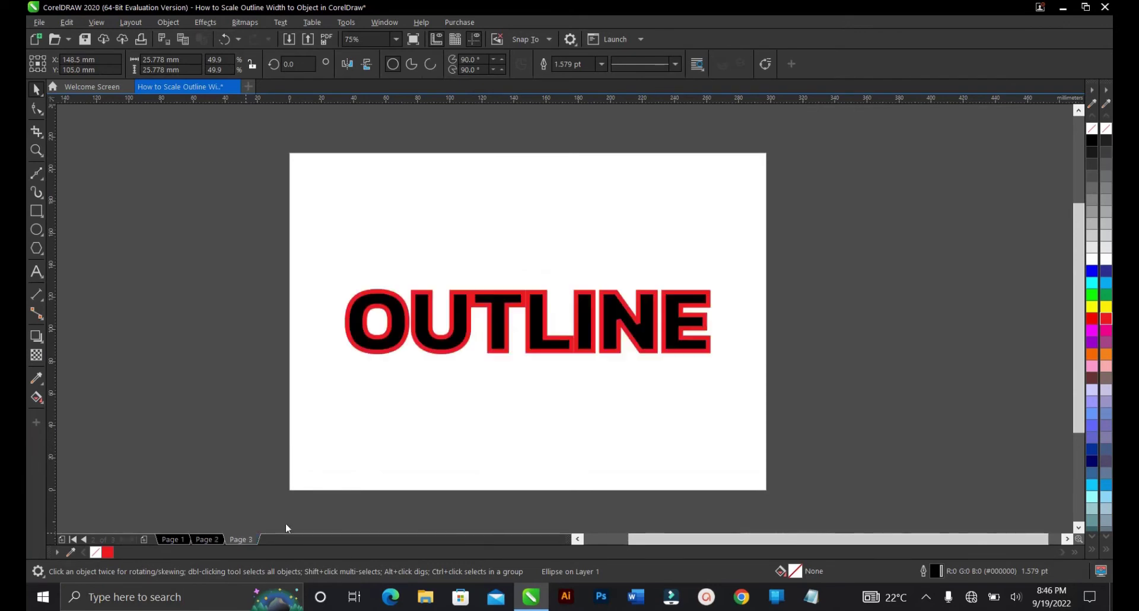
left_click(502, 346)
scroll(594, 315, "up", 2)
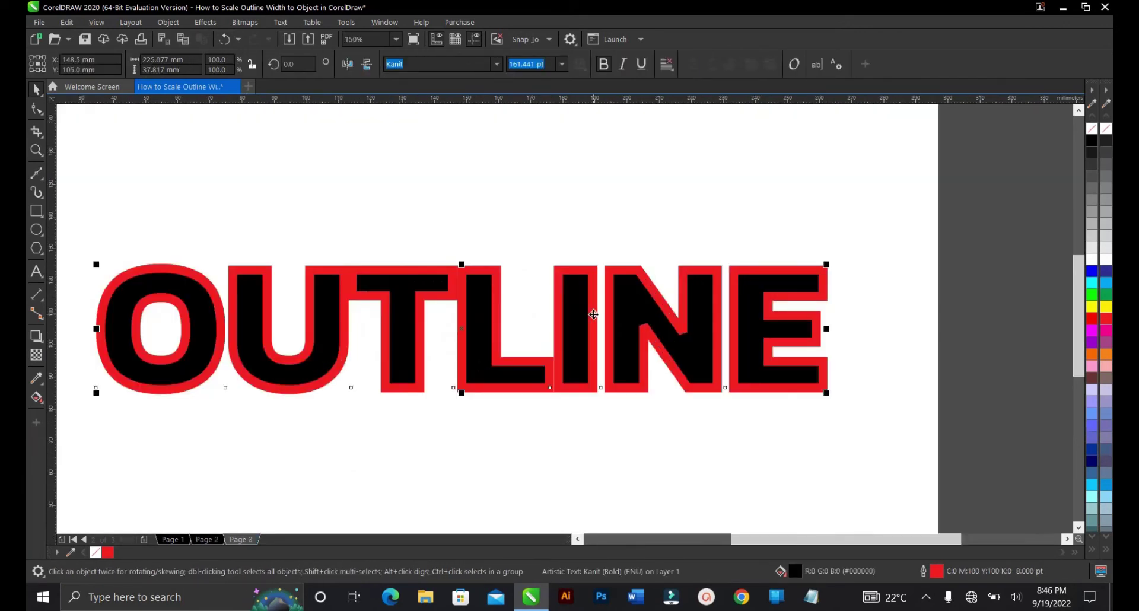
scroll(778, 290, "down", 2)
scroll(808, 287, "up", 2)
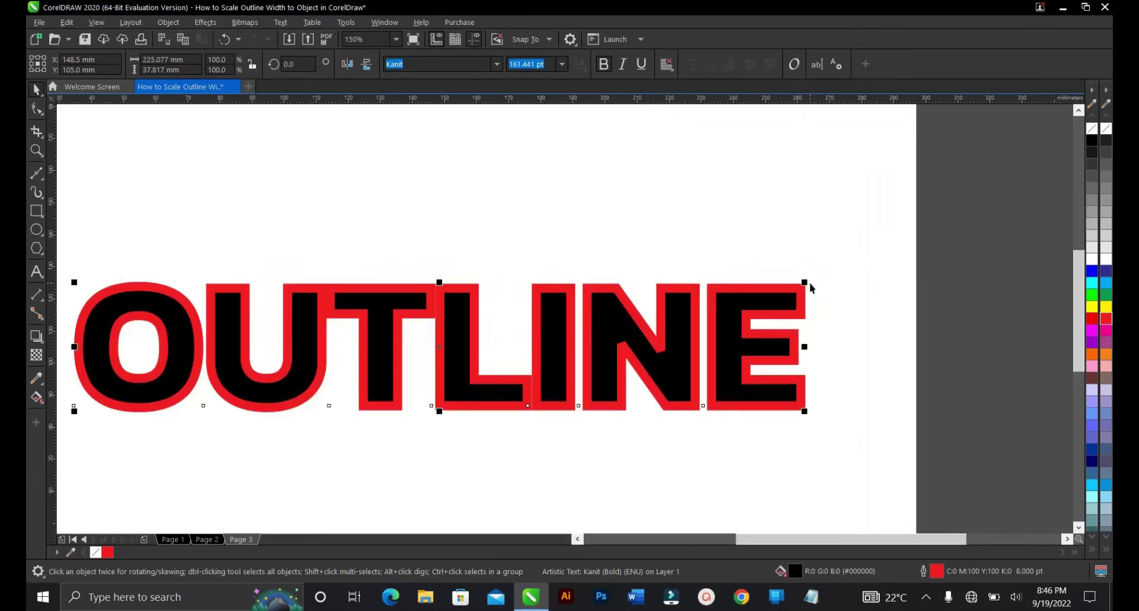
left_click_drag(808, 280, 771, 310)
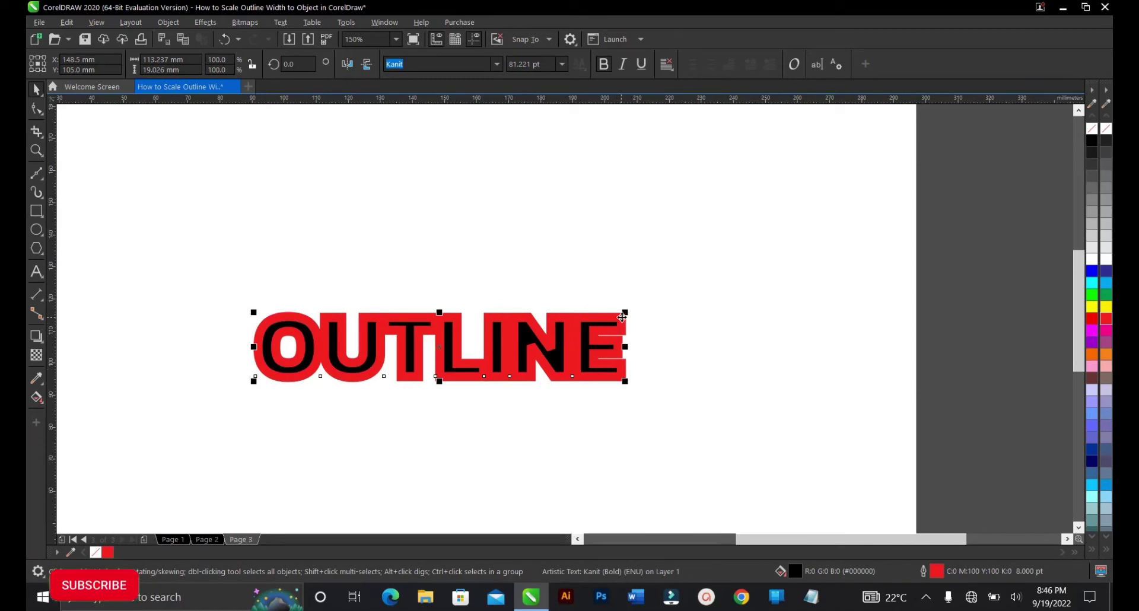
left_click_drag(624, 312, 618, 328)
scroll(492, 348, "up", 2)
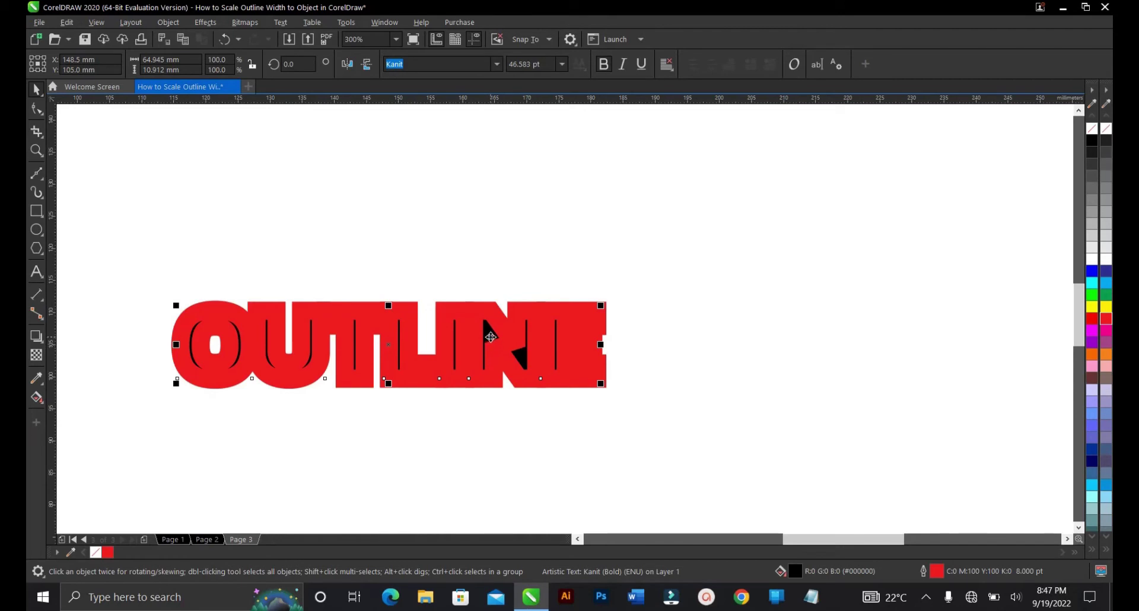
key("ctrl+z")
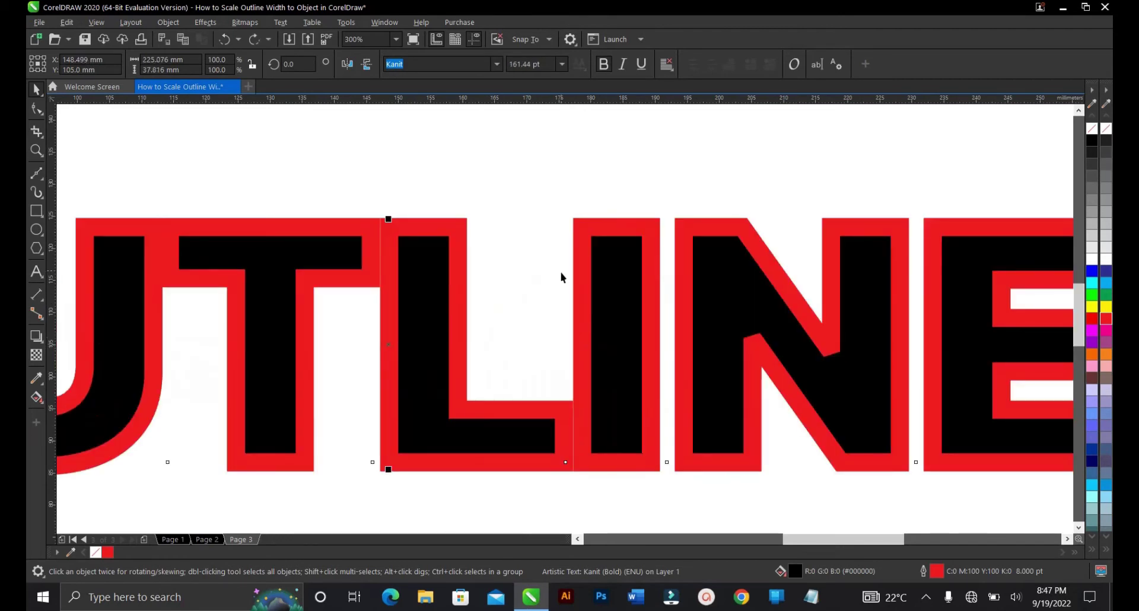
scroll(547, 307, "down", 2)
scroll(495, 285, "down", 2)
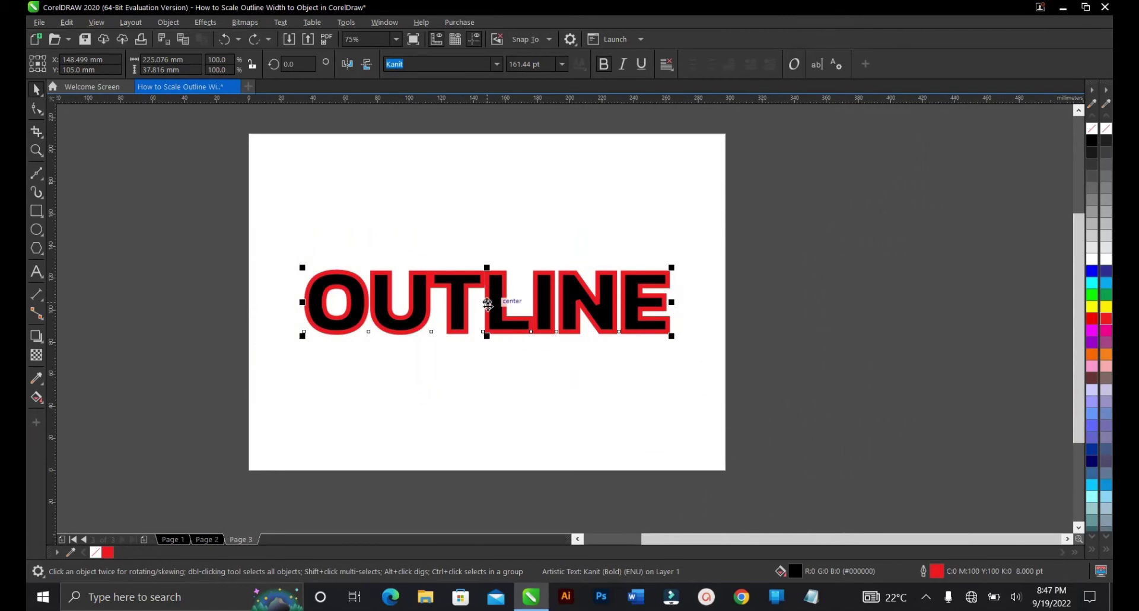
scroll(487, 299, "up", 2)
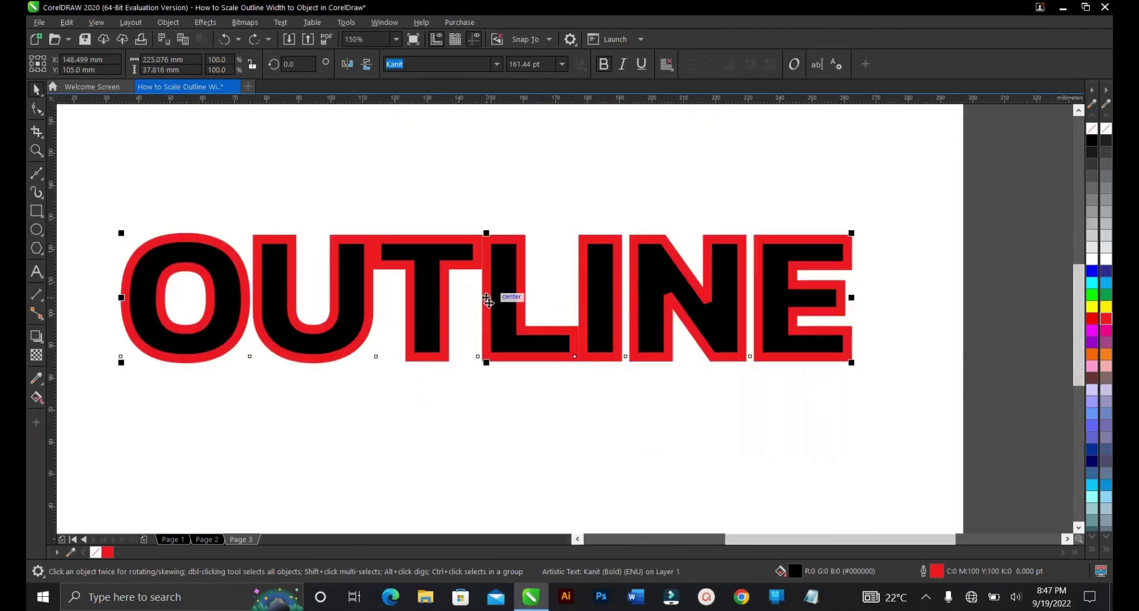
- Give the OUTLINE text's red outline Behind fill, Scale with object and Overprint outline
double_click(924, 571)
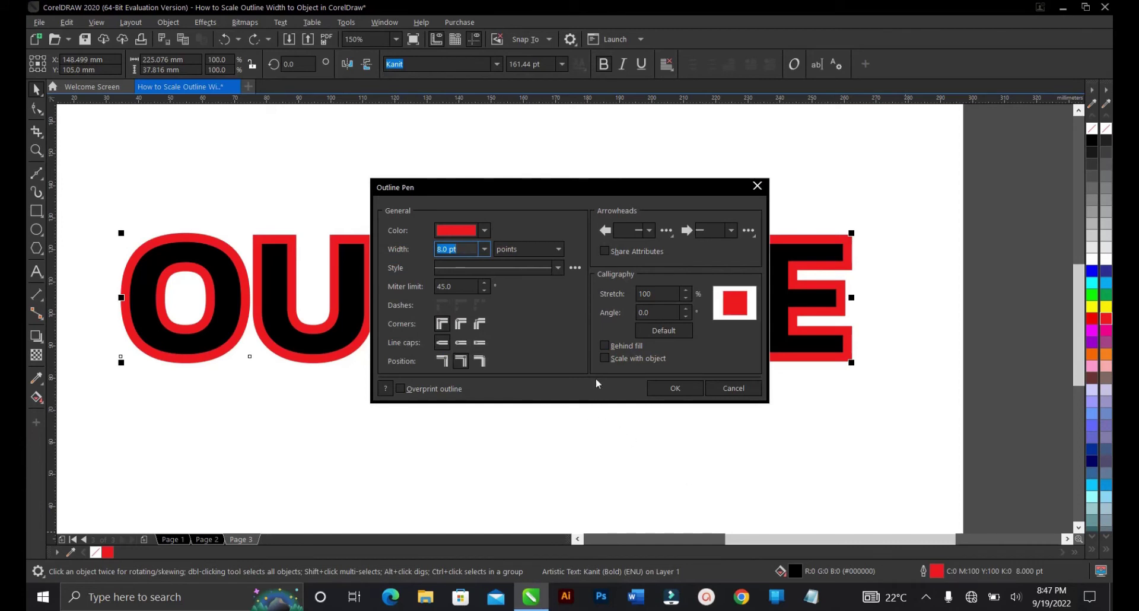
left_click(604, 346)
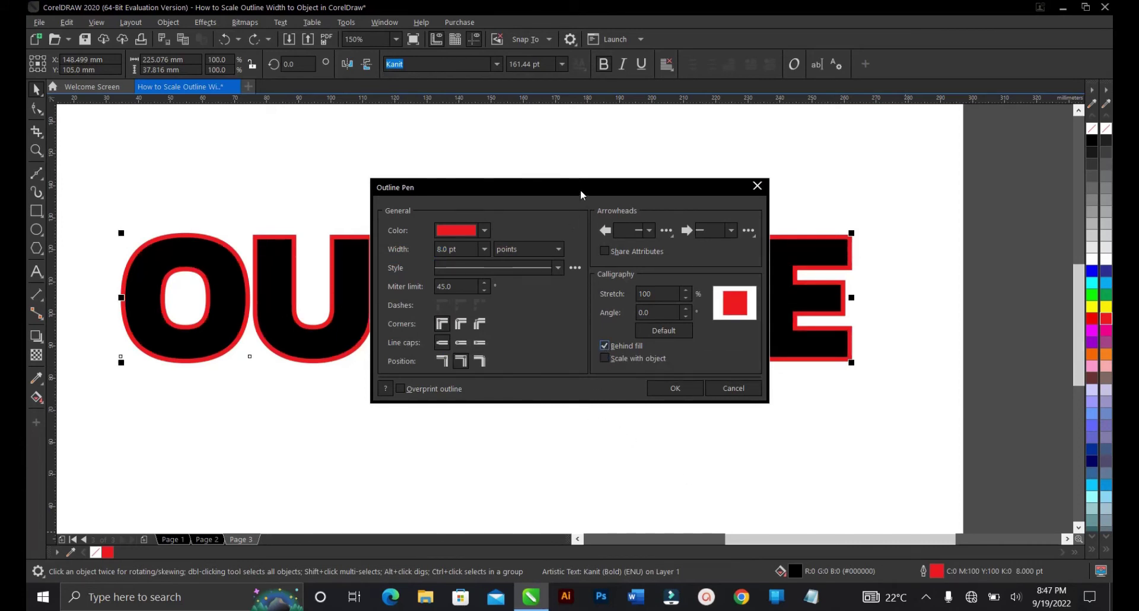
left_click_drag(581, 195, 690, 201)
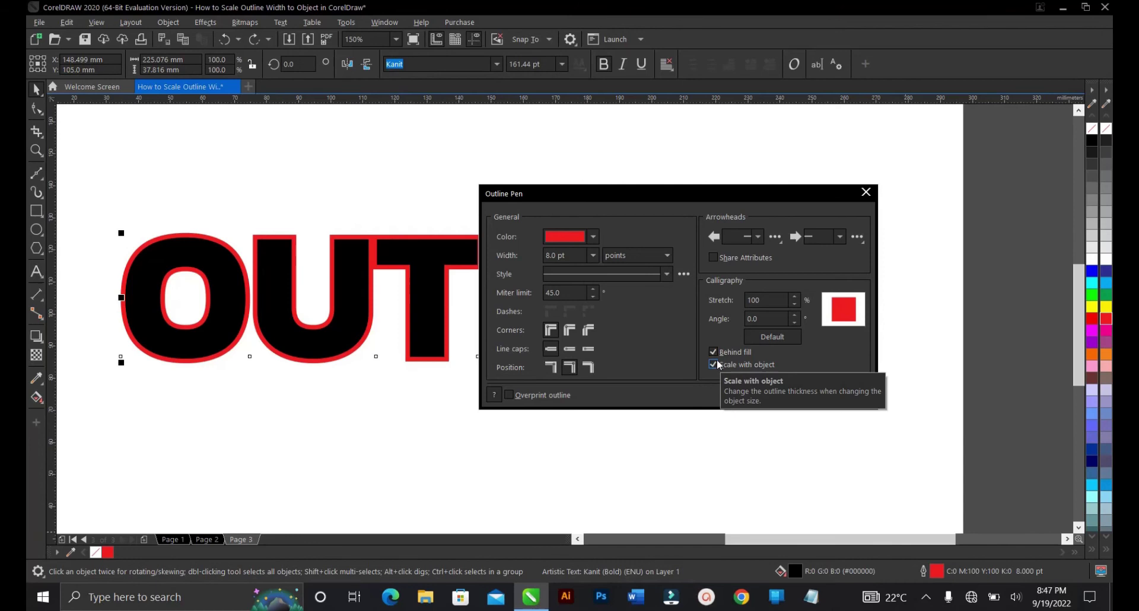
left_click(509, 394)
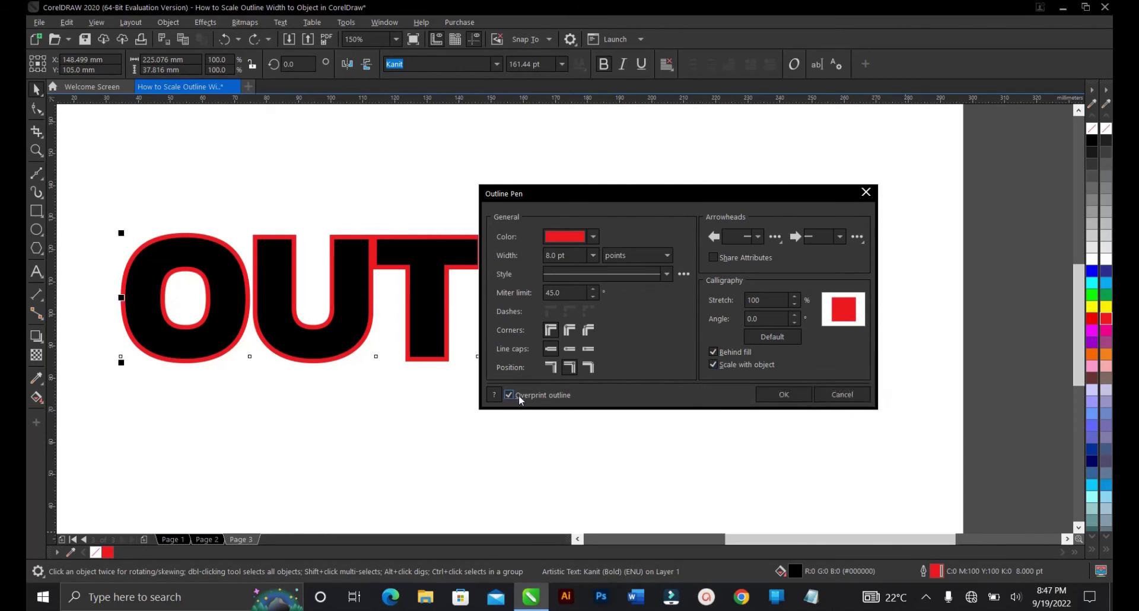
left_click(784, 394)
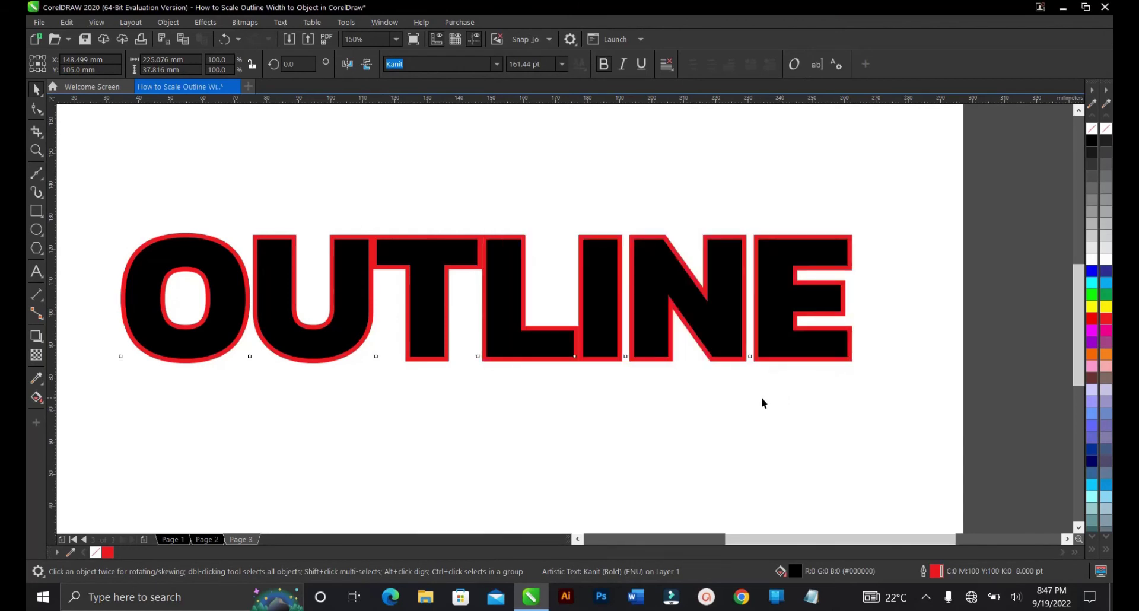
scroll(625, 337, "down", 1)
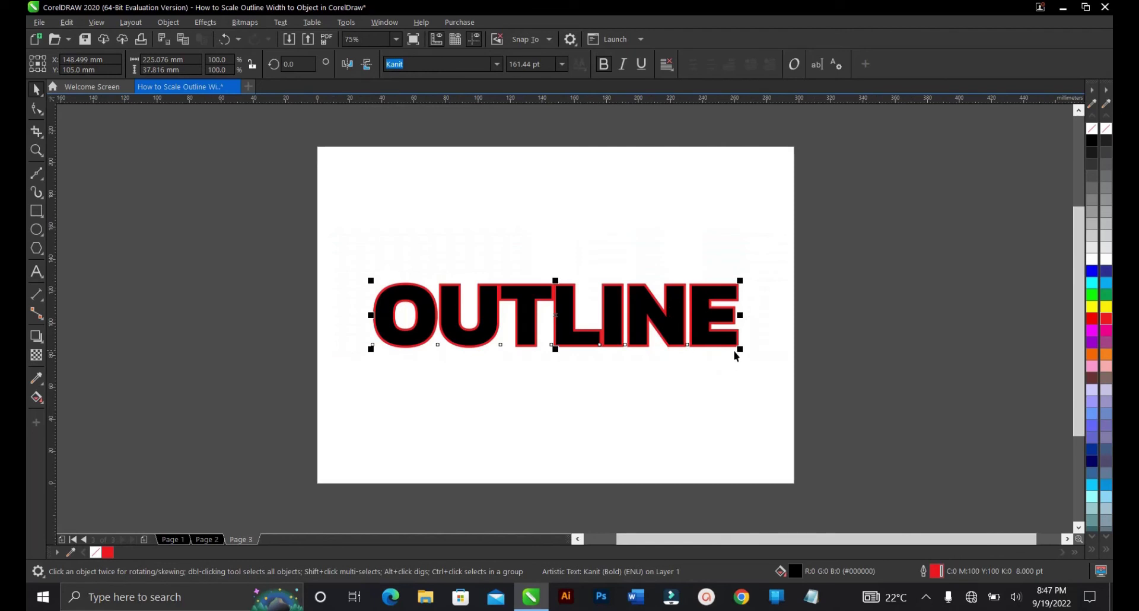
left_click_drag(740, 350, 617, 330)
scroll(602, 319, "up", 1)
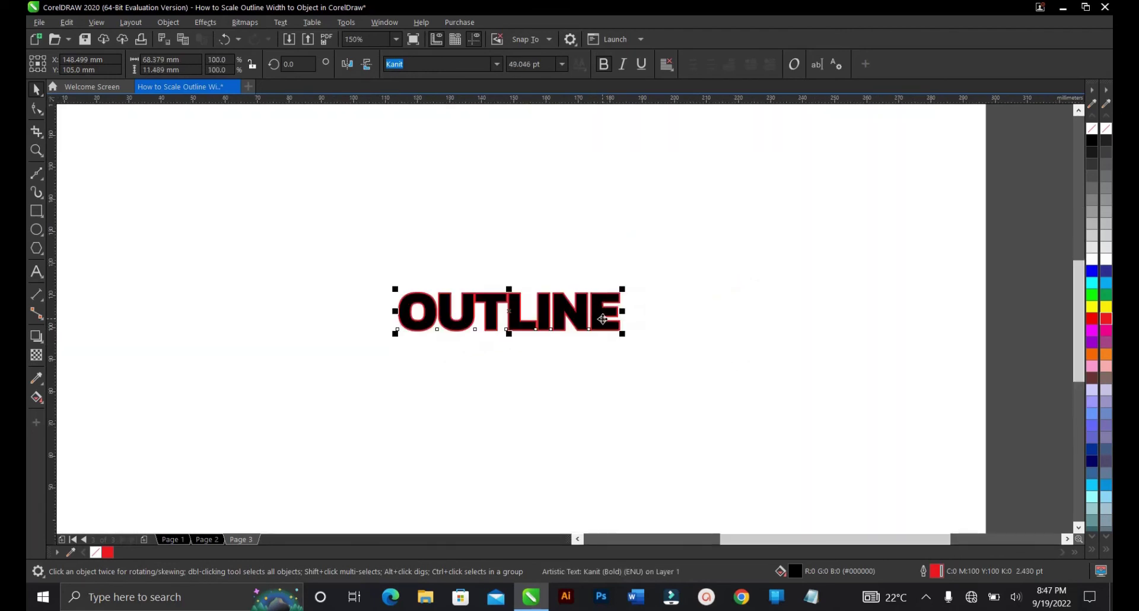
key("ctrl+z")
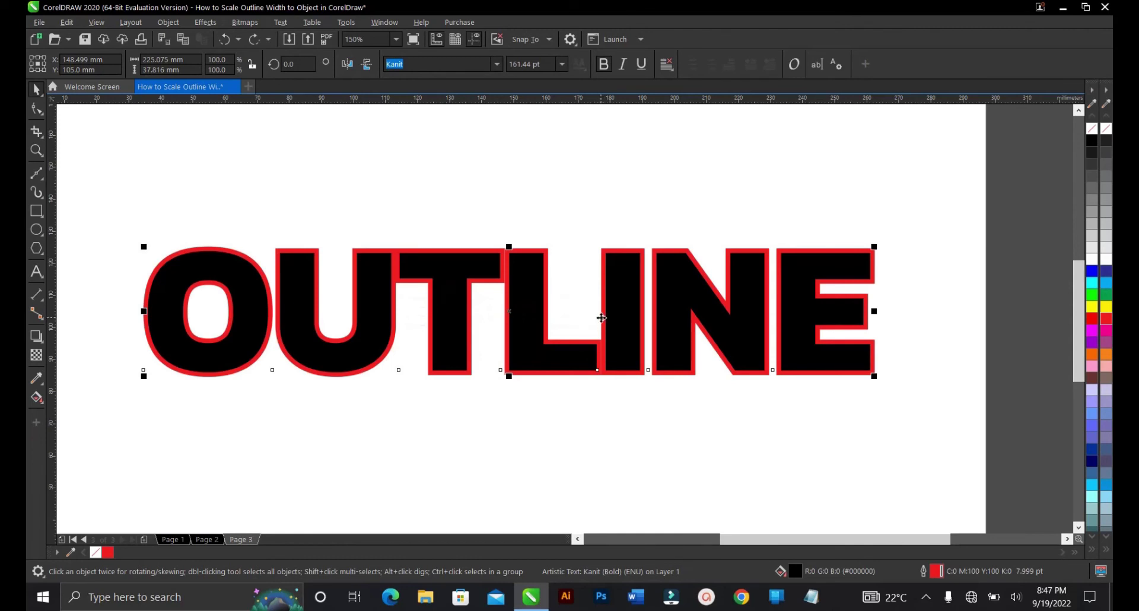
- Set the OUTLINE text's outline width to 12.0 pt in Outline Pen and apply it
double_click(923, 571)
left_click(484, 250)
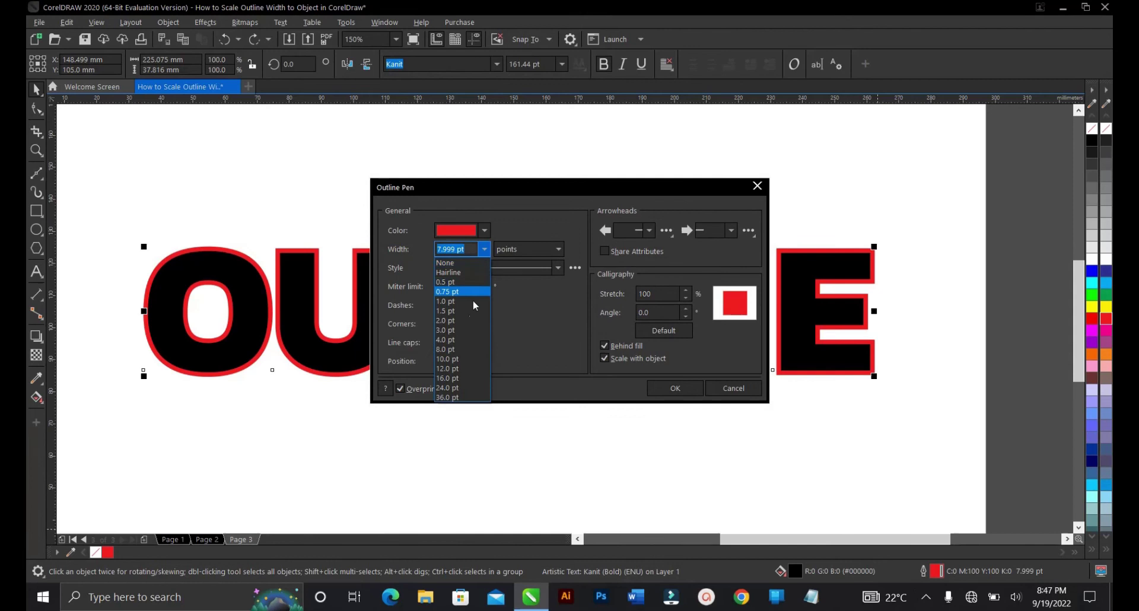
left_click(454, 369)
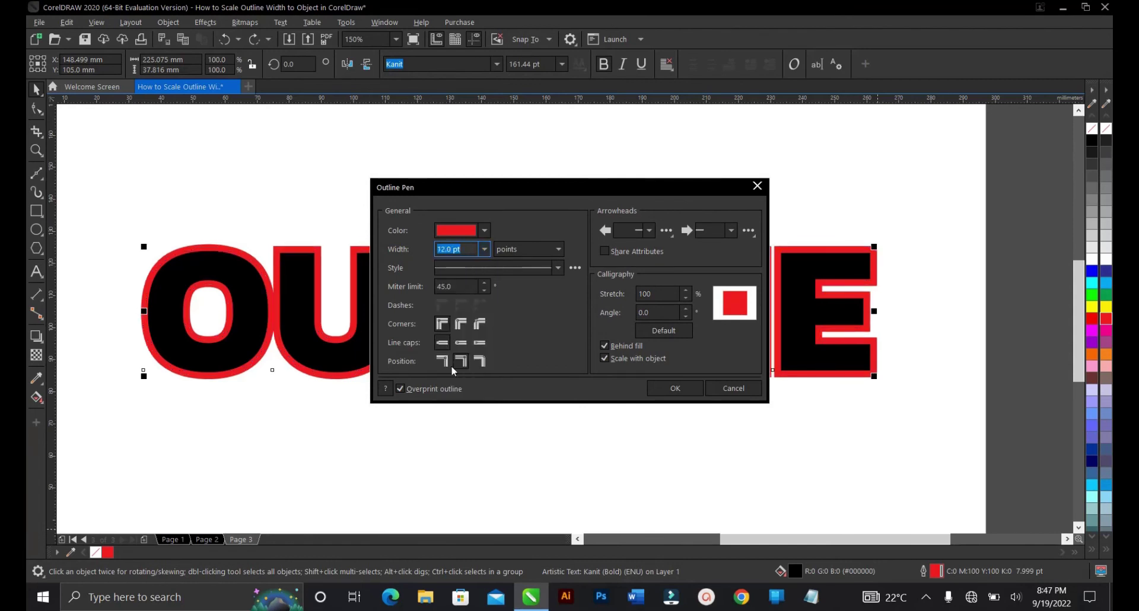
left_click(677, 388)
scroll(568, 352, "down", 2)
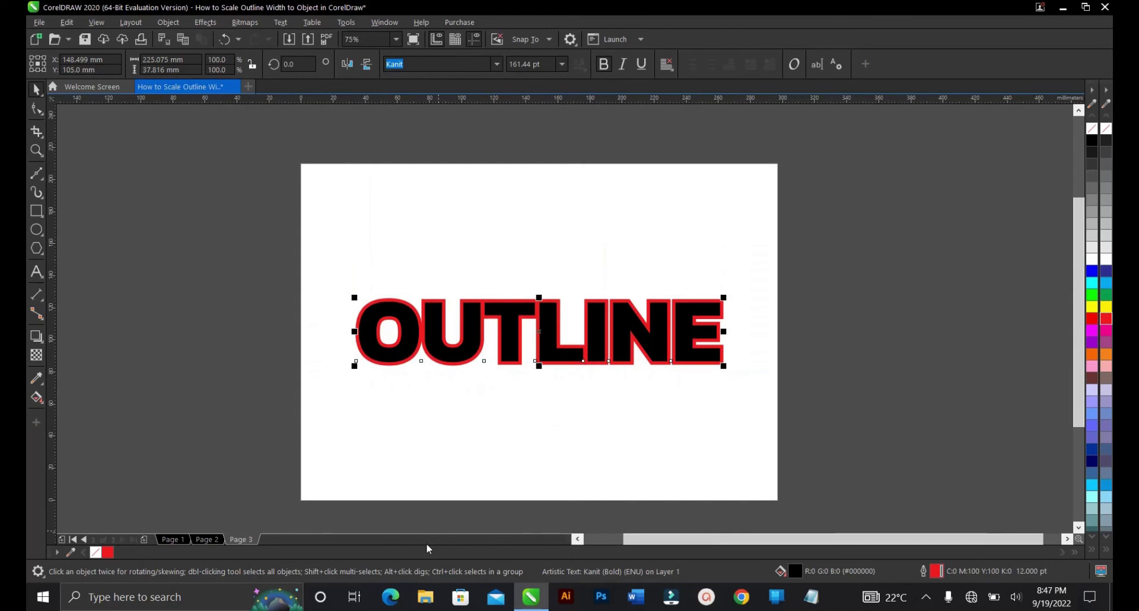
- Go to Page 3 and marquee-select the black-outlined circle there
left_click(248, 538)
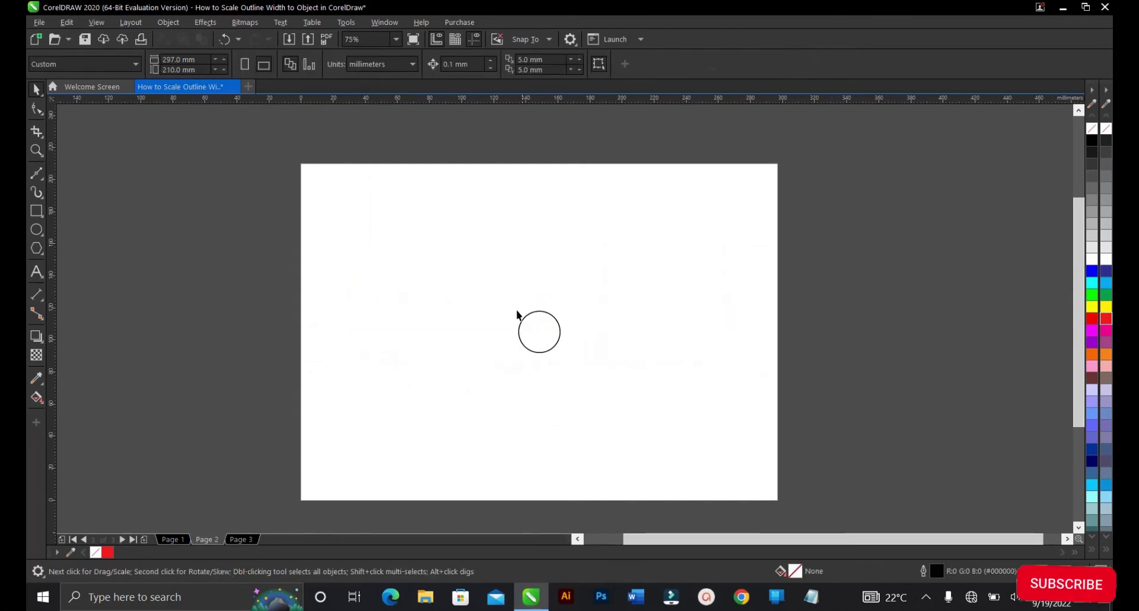
left_click_drag(475, 282, 659, 440)
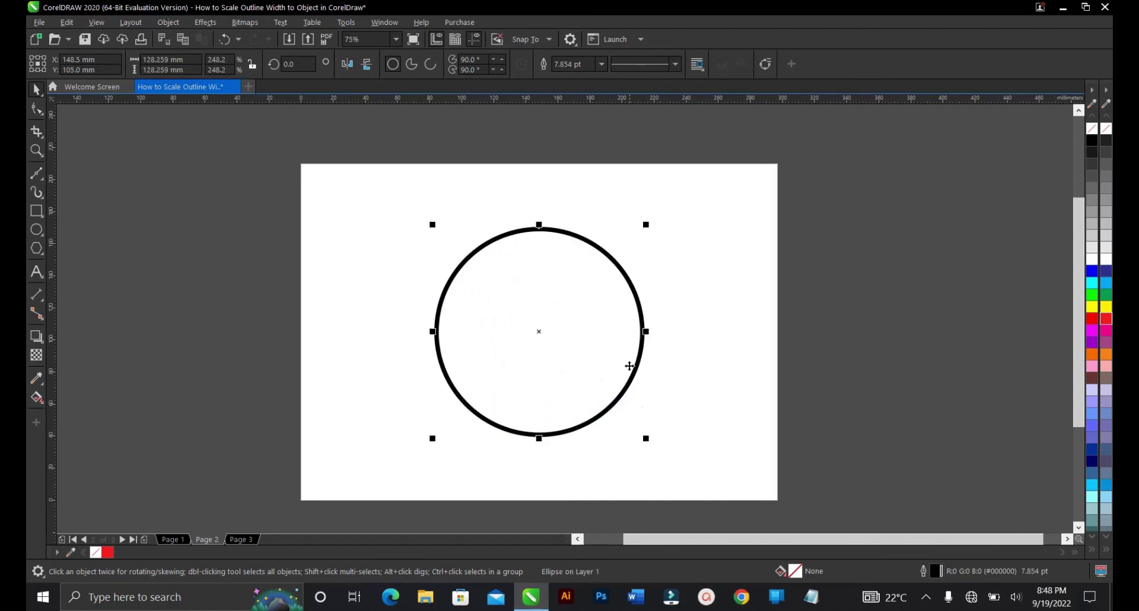
scroll(511, 303, "up", 1)
scroll(511, 303, "down", 1)
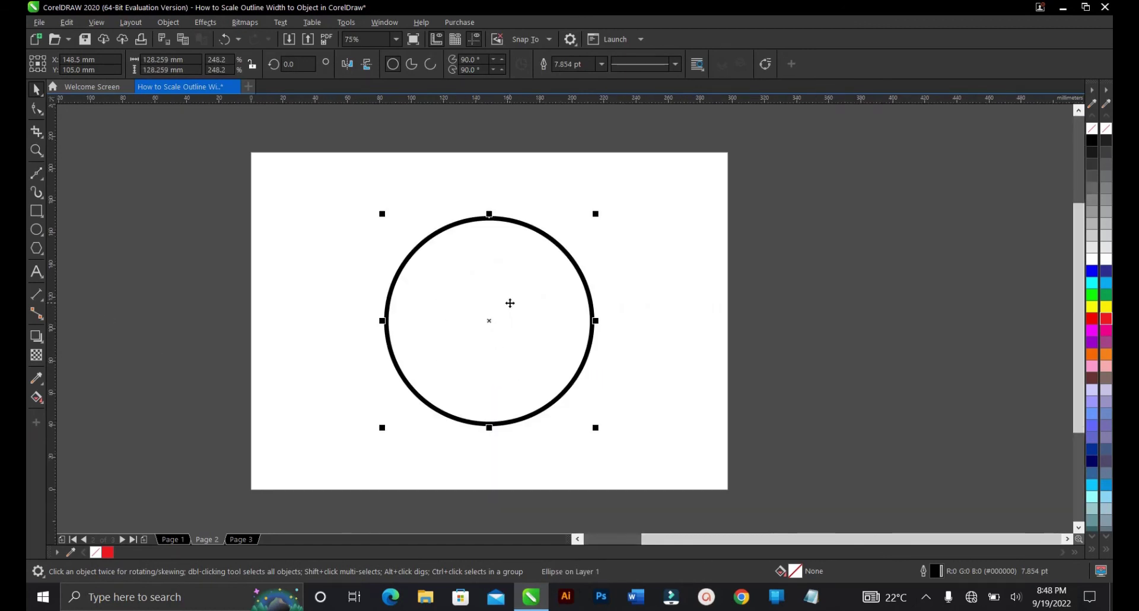